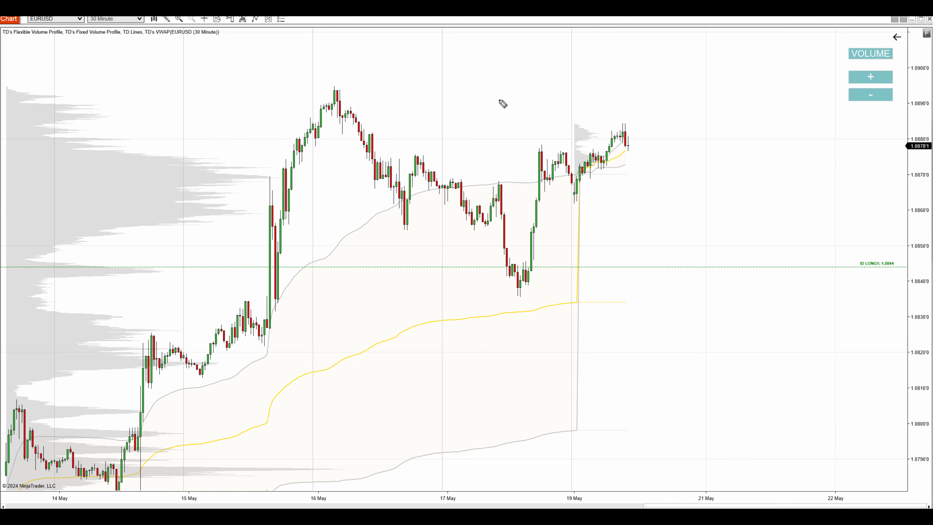
# Step: Highlight the volume profile, TD Lines and VWAP indicator titles at the chart's top-left in yellow
pyautogui.moveTo(35, 32)
pyautogui.mouseDown()
pyautogui.moveTo(61, 29)
pyautogui.moveTo(16, 29)
pyautogui.mouseUp()
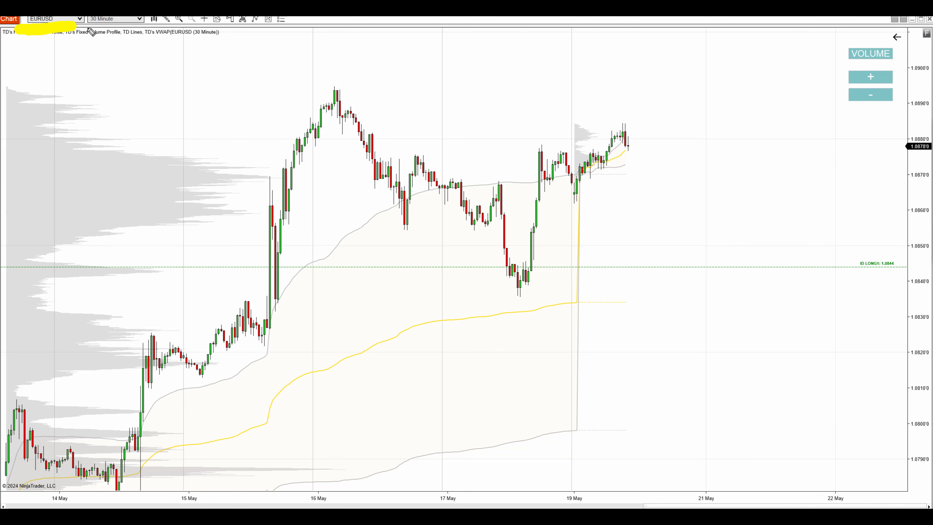
pyautogui.moveTo(91, 32); pyautogui.dragTo(62, 31)
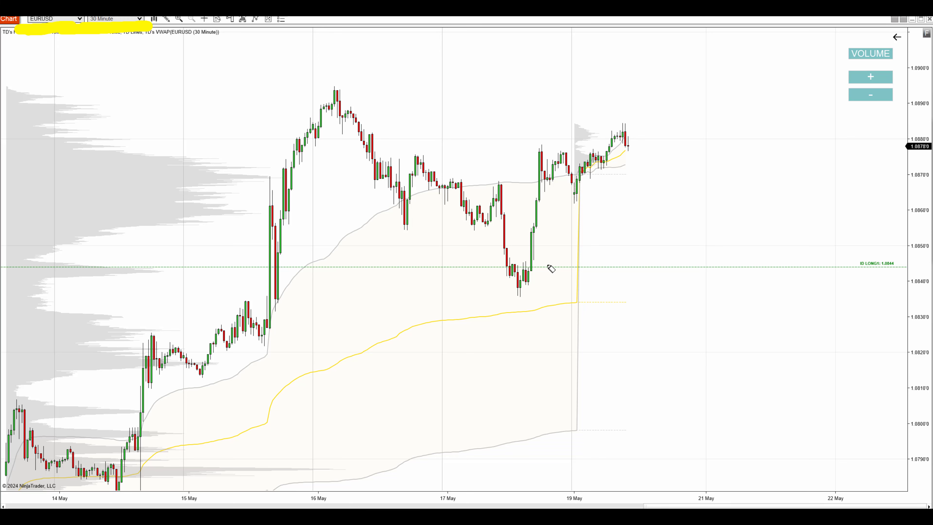
# Step: Underline ID LONG1 in pink, then trace the rally to the 16 May high and the V-shaped dip
pyautogui.moveTo(536, 265)
pyautogui.mouseDown()
pyautogui.moveTo(904, 267)
pyautogui.moveTo(856, 253)
pyautogui.mouseUp()
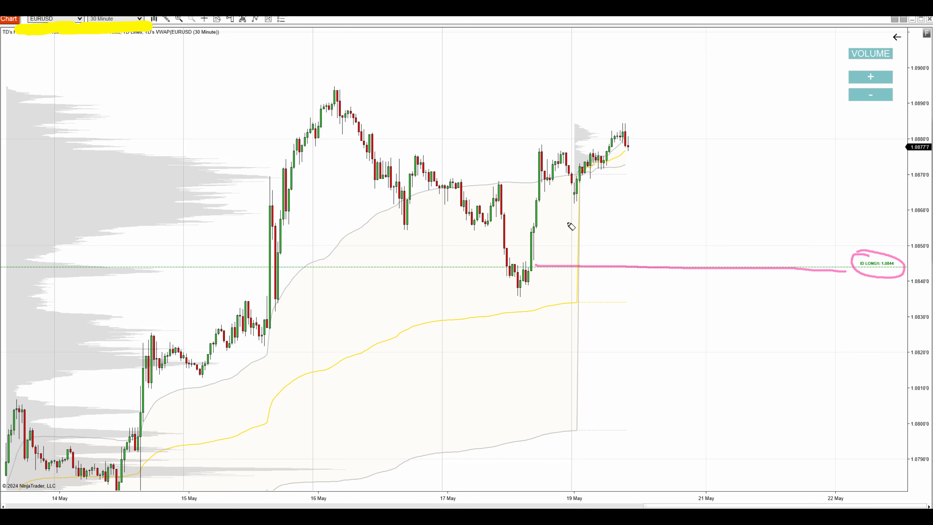
pyautogui.moveTo(492, 183)
pyautogui.mouseDown()
pyautogui.moveTo(519, 298)
pyautogui.moveTo(567, 161)
pyautogui.mouseUp()
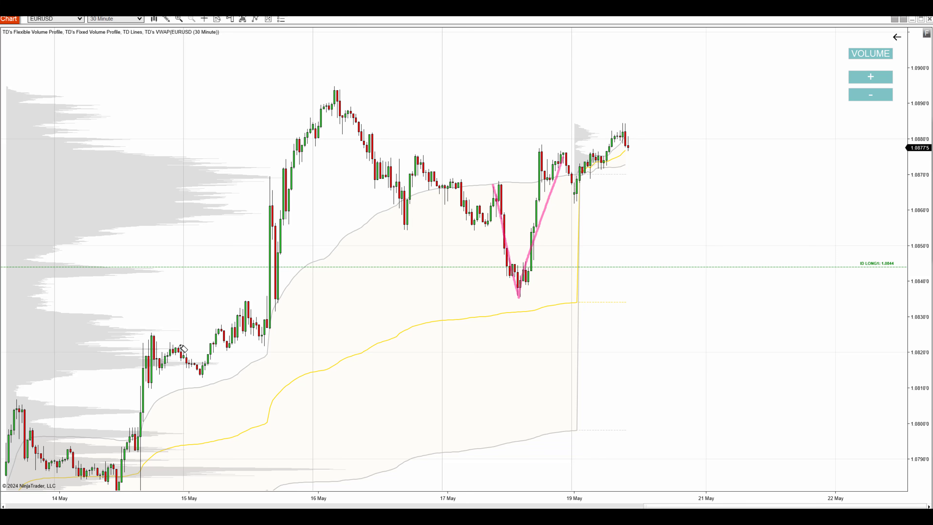
pyautogui.moveTo(96, 476)
pyautogui.mouseDown()
pyautogui.moveTo(327, 63)
pyautogui.moveTo(406, 204)
pyautogui.moveTo(475, 206)
pyautogui.moveTo(498, 228)
pyautogui.mouseUp()
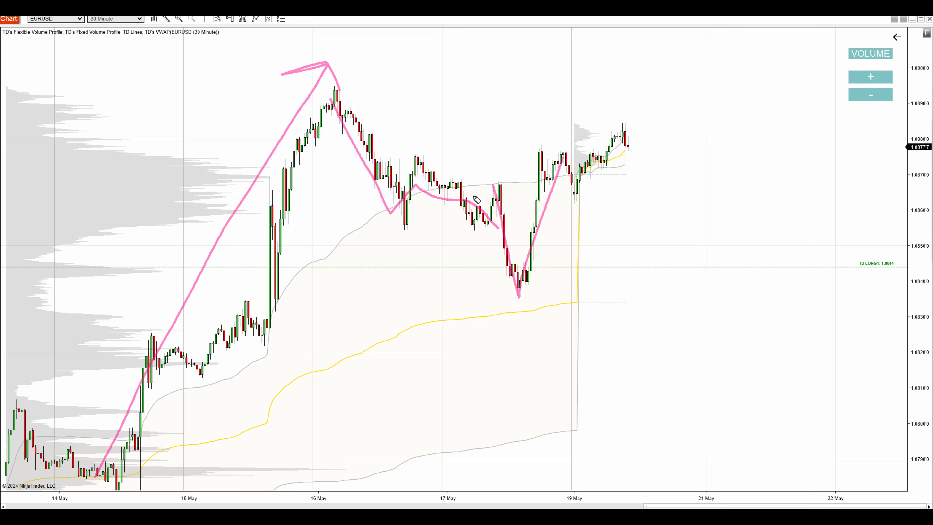
pyautogui.moveTo(482, 184)
pyautogui.mouseDown()
pyautogui.moveTo(494, 217)
pyautogui.moveTo(540, 256)
pyautogui.moveTo(580, 147)
pyautogui.mouseUp()
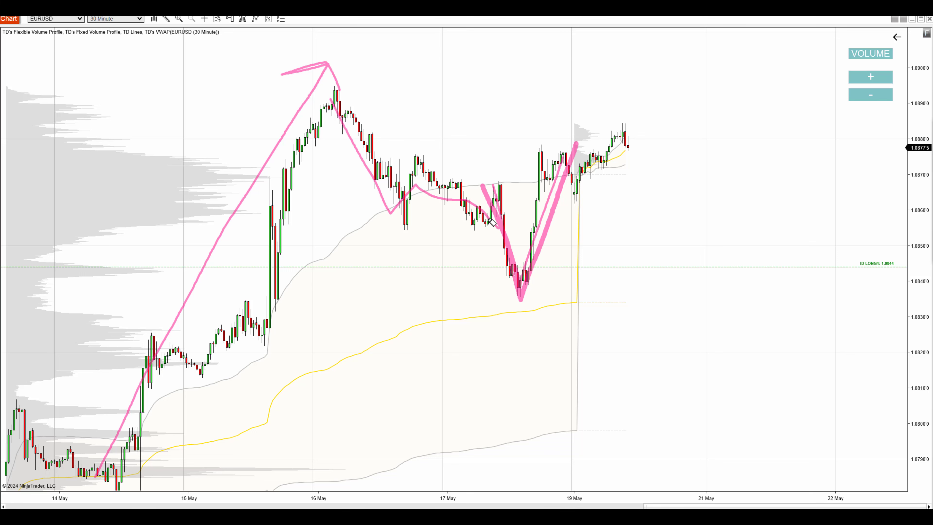
pyautogui.moveTo(527, 290); pyautogui.dragTo(580, 141)
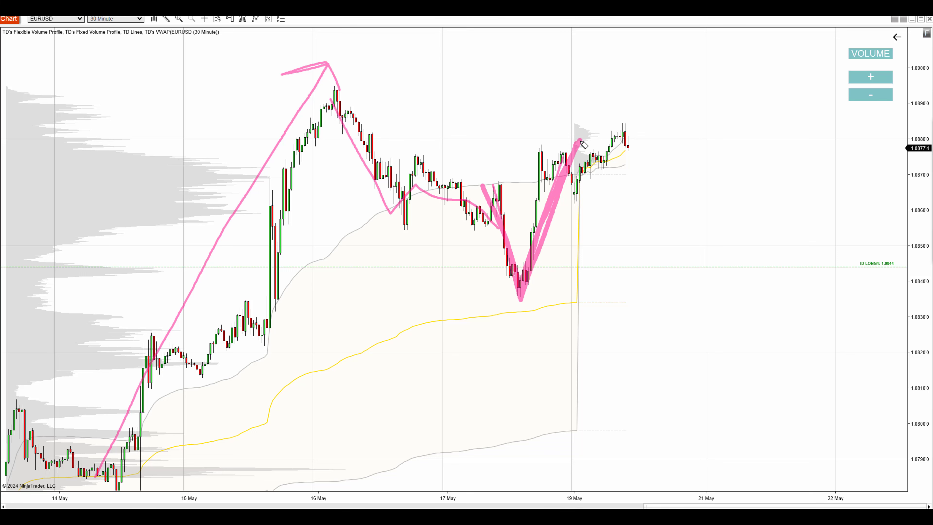
# Step: Drop a TD fixed volume profile on the V-low; mark 1.0844 with a pink circle, line and arrow
pyautogui.press('Escape')
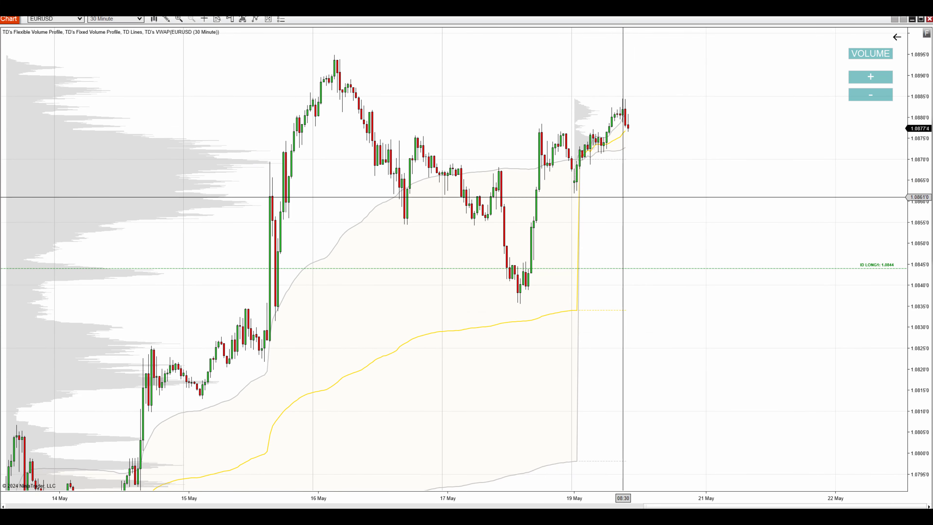
pyautogui.moveTo(491, 272); pyautogui.dragTo(560, 283)
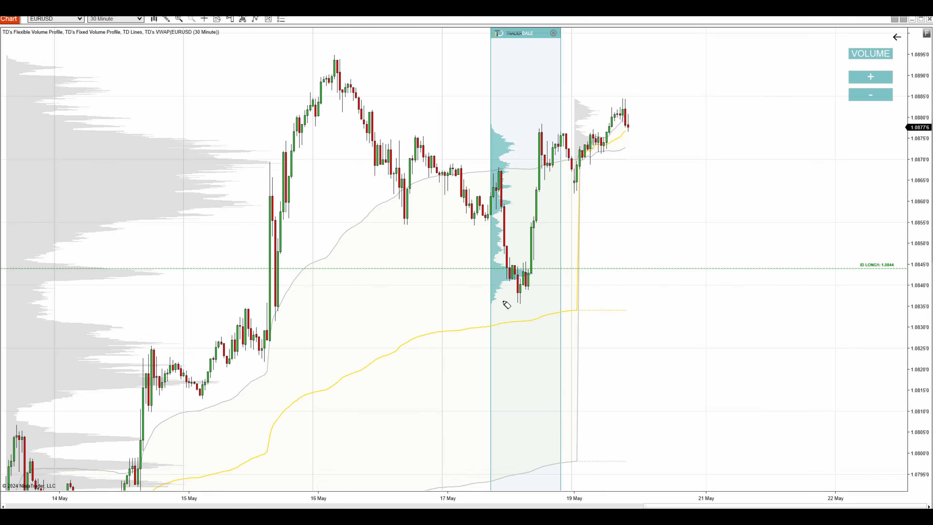
pyautogui.moveTo(512, 267)
pyautogui.mouseDown()
pyautogui.moveTo(534, 264)
pyautogui.moveTo(506, 267)
pyautogui.mouseUp()
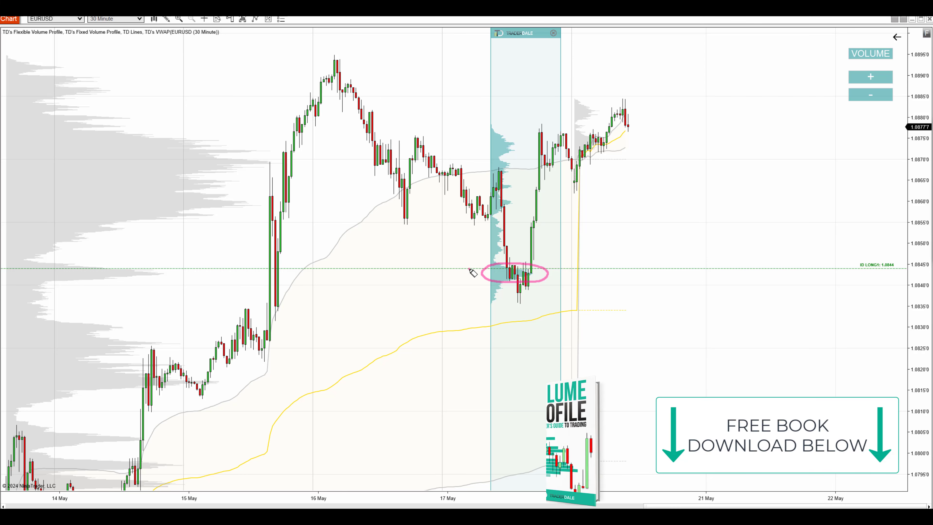
pyautogui.moveTo(469, 270); pyautogui.dragTo(863, 271)
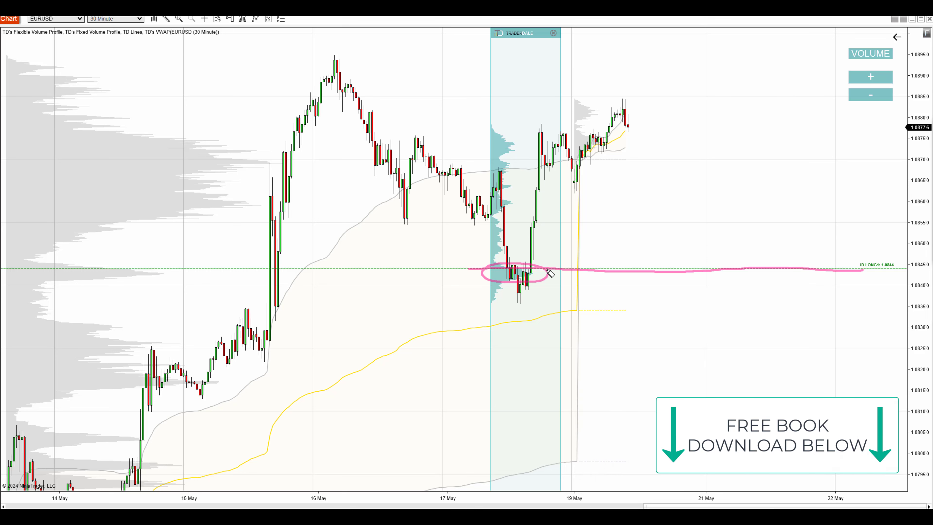
pyautogui.moveTo(526, 271)
pyautogui.mouseDown()
pyautogui.moveTo(545, 104)
pyautogui.moveTo(560, 117)
pyautogui.mouseUp()
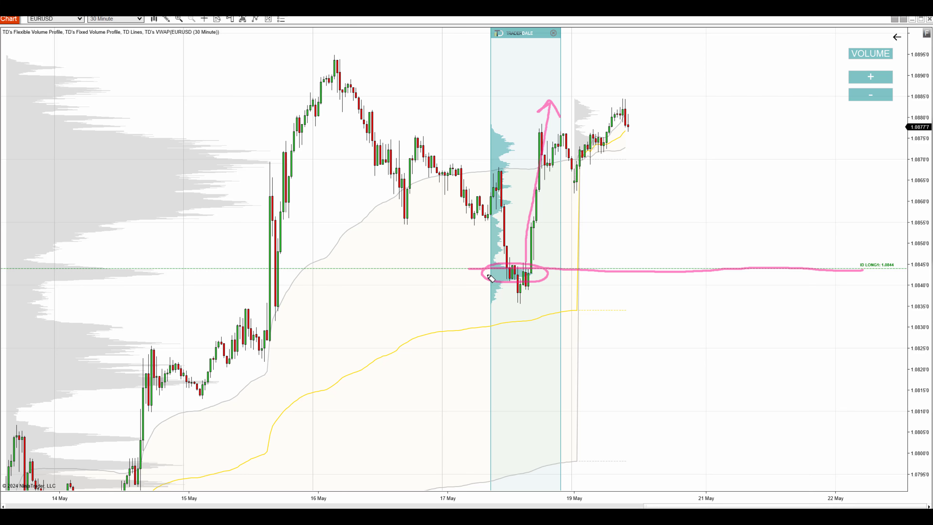
# Step: Sketch a projected drop to the 1.0844 ID LONG1 level with circled bounce points, then clear it
pyautogui.press('e')
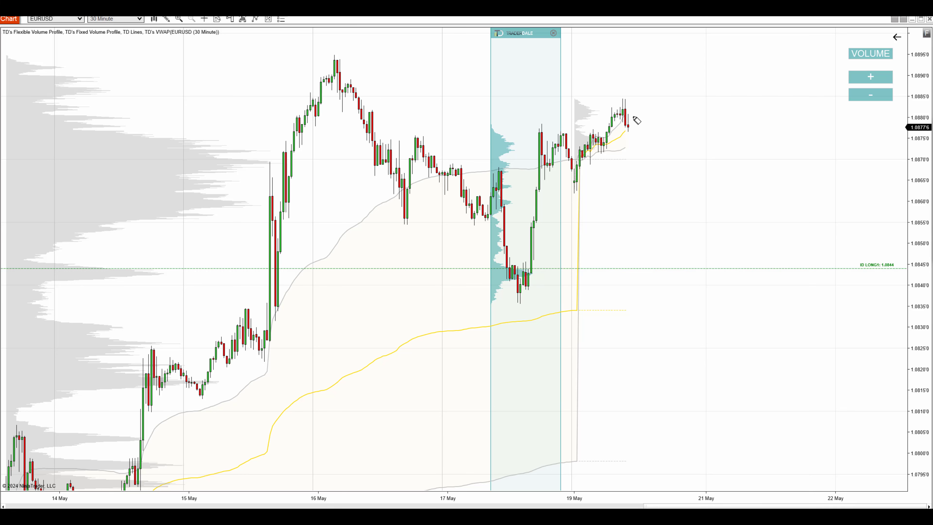
pyautogui.moveTo(636, 121); pyautogui.dragTo(781, 273)
pyautogui.moveTo(511, 266)
pyautogui.mouseDown()
pyautogui.moveTo(486, 268)
pyautogui.moveTo(529, 287)
pyautogui.moveTo(524, 273)
pyautogui.moveTo(767, 272)
pyautogui.moveTo(802, 187)
pyautogui.moveTo(815, 213)
pyautogui.mouseUp()
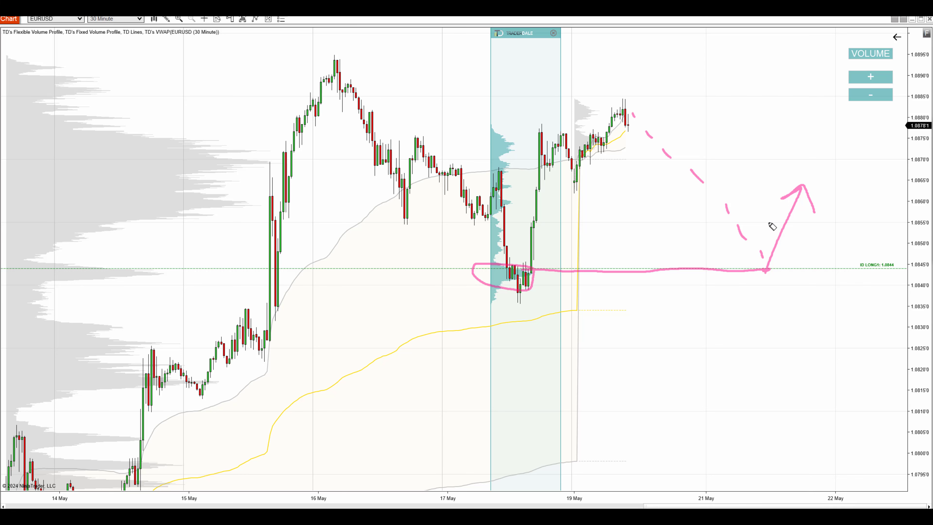
pyautogui.moveTo(773, 254)
pyautogui.mouseDown()
pyautogui.moveTo(811, 278)
pyautogui.moveTo(770, 255)
pyautogui.mouseUp()
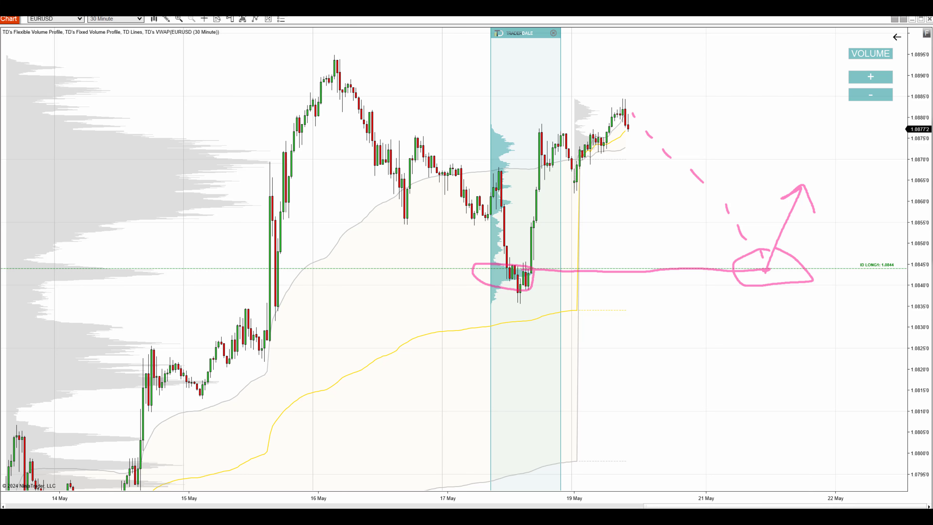
pyautogui.press('Escape')
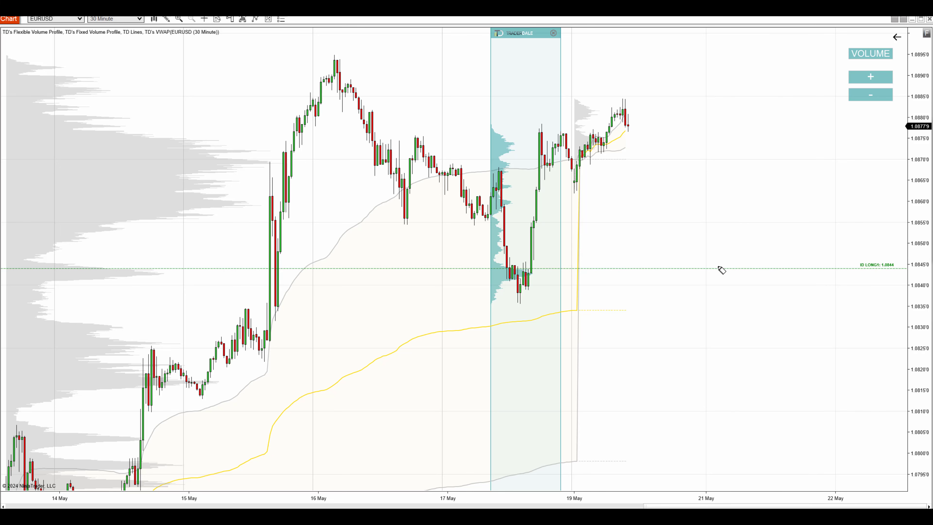
# Step: Trace the V-shaped dip in grey and circle its lows at the 1.0844 ID LONG1 line
pyautogui.moveTo(713, 269); pyautogui.dragTo(759, 271)
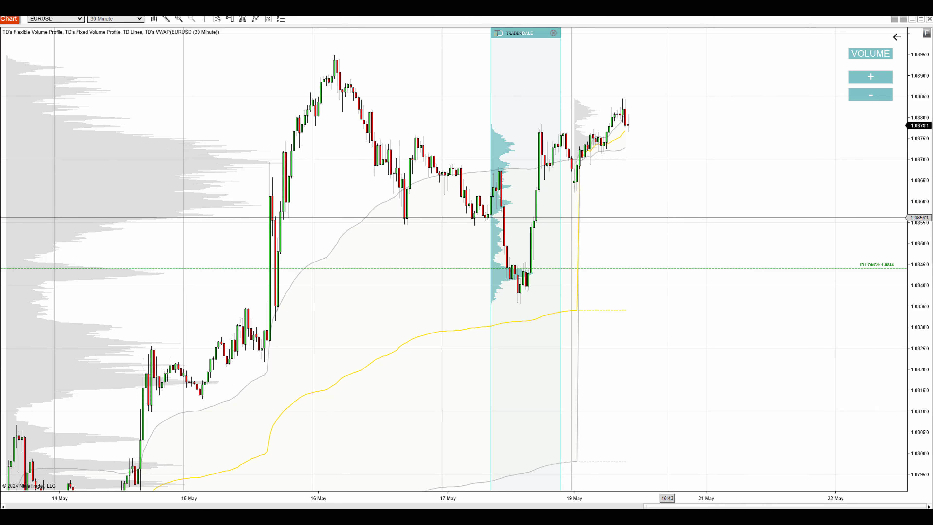
pyautogui.click(662, 216)
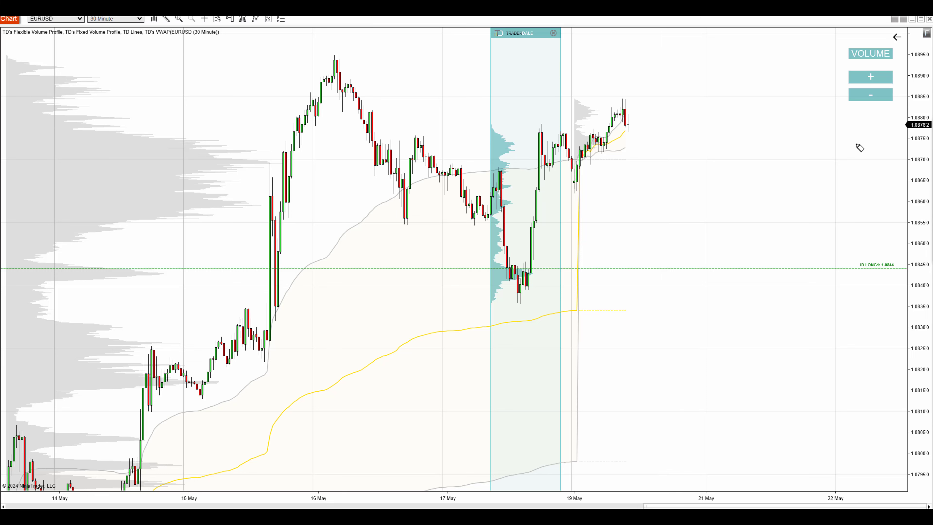
pyautogui.moveTo(486, 171)
pyautogui.mouseDown()
pyautogui.moveTo(514, 290)
pyautogui.moveTo(565, 153)
pyautogui.mouseUp()
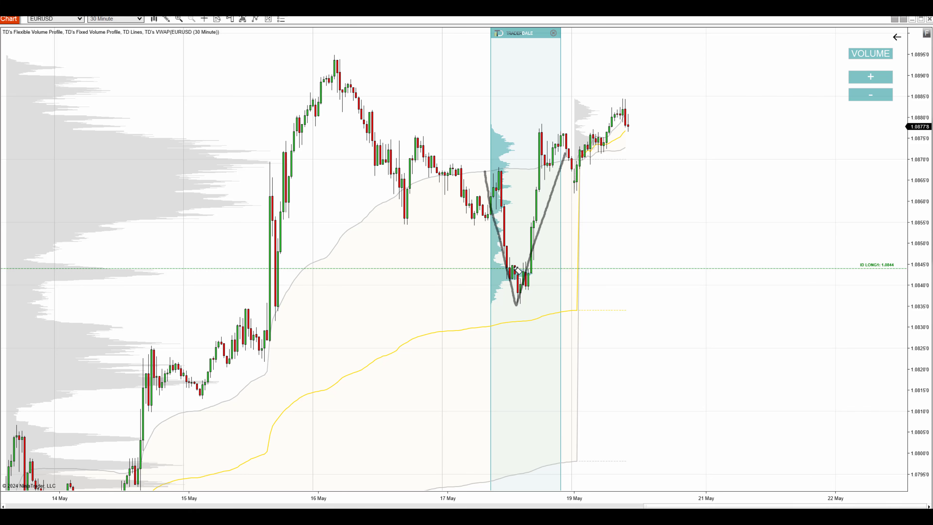
pyautogui.moveTo(523, 265)
pyautogui.mouseDown()
pyautogui.moveTo(490, 268)
pyautogui.moveTo(532, 287)
pyautogui.moveTo(524, 267)
pyautogui.mouseUp()
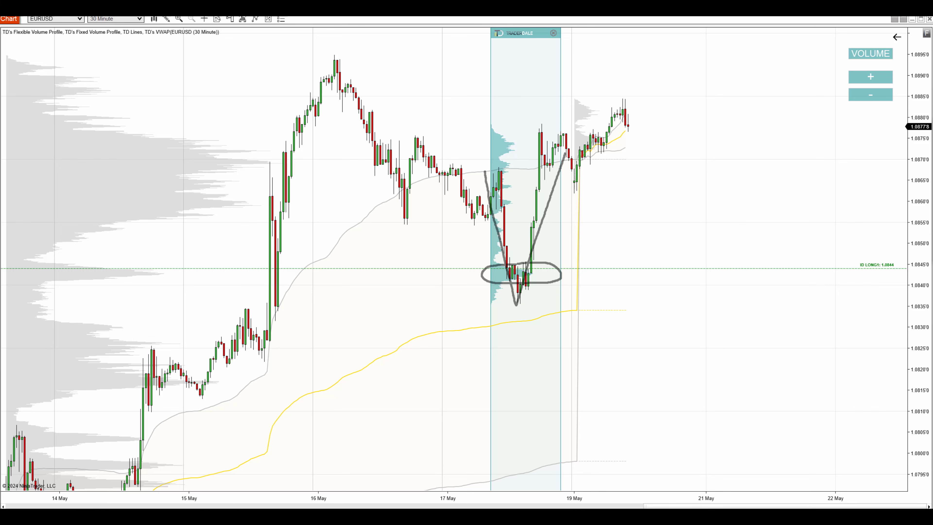
pyautogui.press('Escape')
pyautogui.click(523, 36)
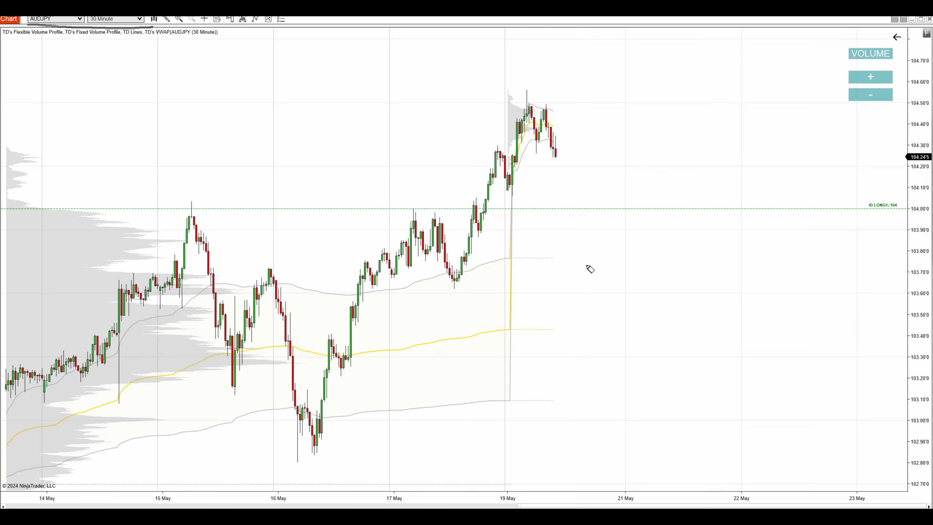
pyautogui.moveTo(309, 429)
pyautogui.mouseDown()
pyautogui.moveTo(521, 78)
pyautogui.moveTo(495, 86)
pyautogui.moveTo(527, 91)
pyautogui.mouseUp()
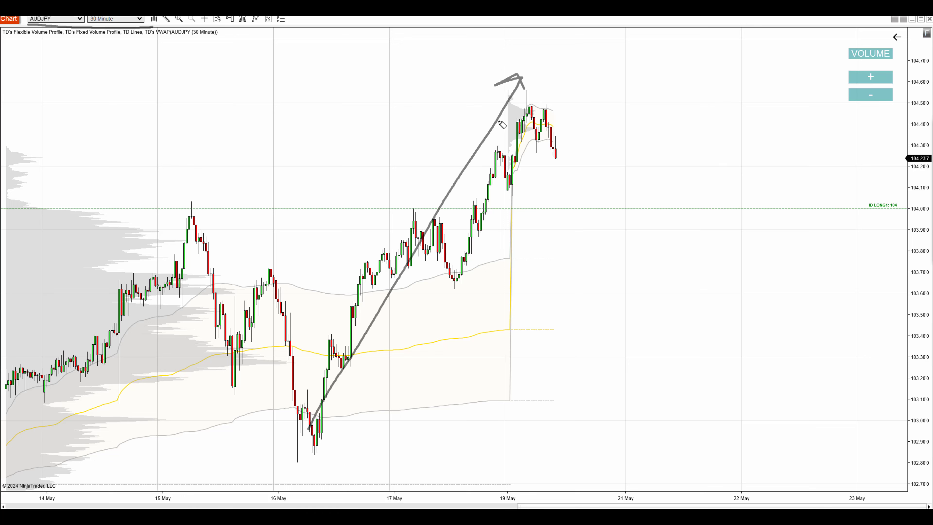
pyautogui.moveTo(500, 121)
pyautogui.mouseDown()
pyautogui.moveTo(445, 234)
pyautogui.moveTo(495, 97)
pyautogui.moveTo(486, 112)
pyautogui.mouseUp()
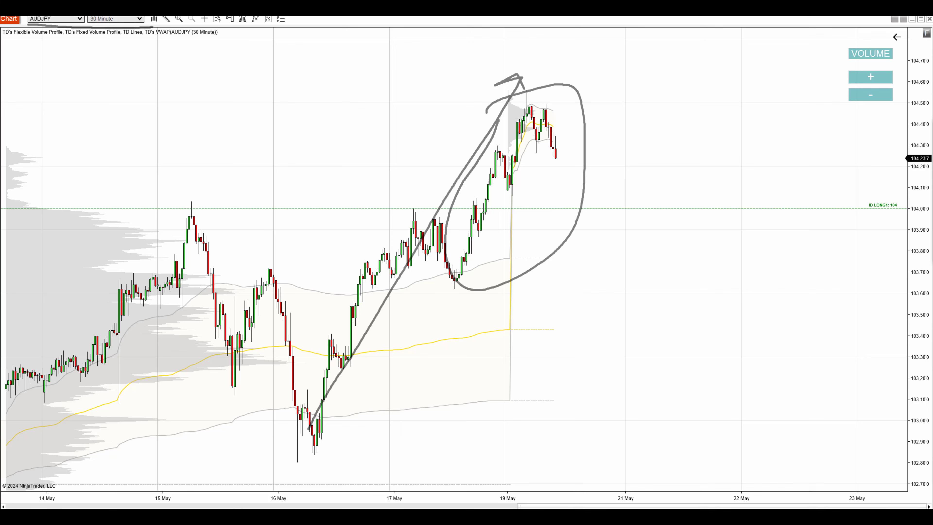
pyautogui.press('Escape')
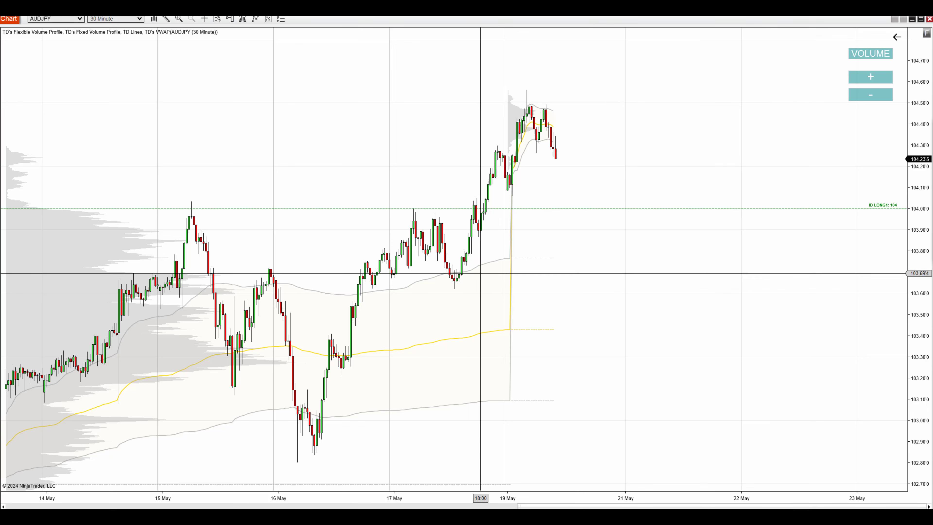
# Step: Add a fixed volume profile from the 17 May low to 19 May and circle the 104.00 candles
pyautogui.moveTo(455, 317); pyautogui.dragTo(529, 317)
pyautogui.moveTo(485, 205)
pyautogui.mouseDown()
pyautogui.moveTo(459, 225)
pyautogui.moveTo(509, 218)
pyautogui.moveTo(476, 205)
pyautogui.mouseUp()
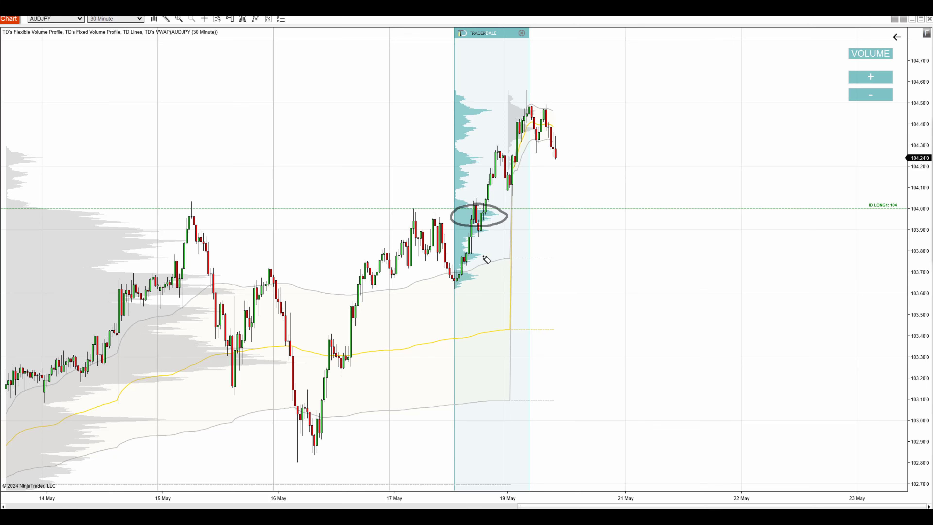
pyautogui.moveTo(458, 279)
pyautogui.mouseDown()
pyautogui.moveTo(478, 232)
pyautogui.moveTo(462, 209)
pyautogui.moveTo(455, 224)
pyautogui.moveTo(486, 231)
pyautogui.moveTo(506, 214)
pyautogui.moveTo(469, 203)
pyautogui.mouseUp()
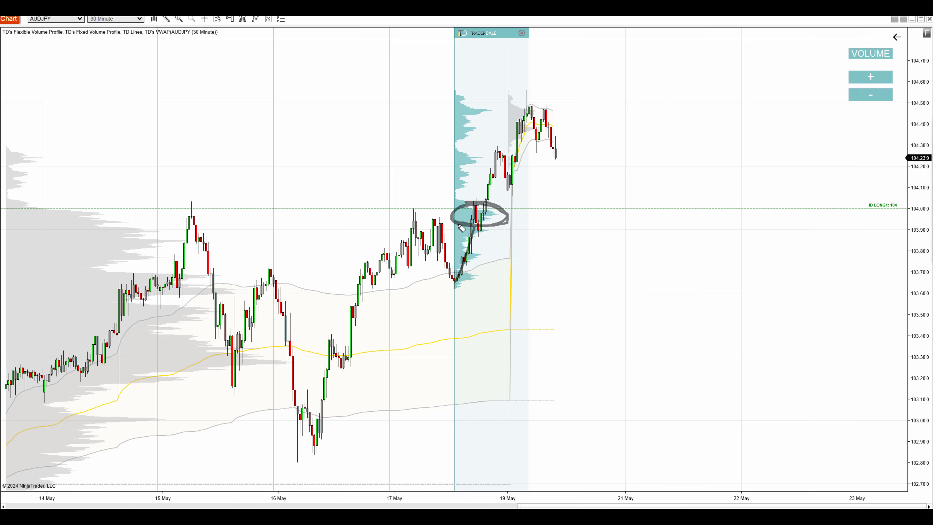
pyautogui.moveTo(403, 239)
pyautogui.mouseDown()
pyautogui.moveTo(413, 222)
pyautogui.moveTo(427, 244)
pyautogui.mouseUp()
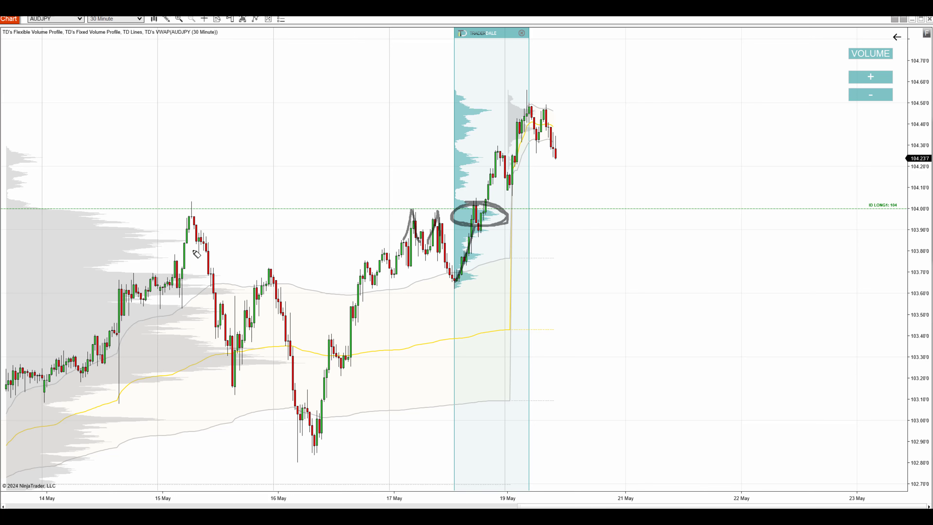
# Step: Mark the 15 and 17 May peaks at 104.00, then draw a grey line along that level with candles circled
pyautogui.moveTo(178, 250)
pyautogui.mouseDown()
pyautogui.moveTo(192, 215)
pyautogui.moveTo(201, 237)
pyautogui.mouseUp()
pyautogui.moveTo(149, 211); pyautogui.dragTo(441, 207)
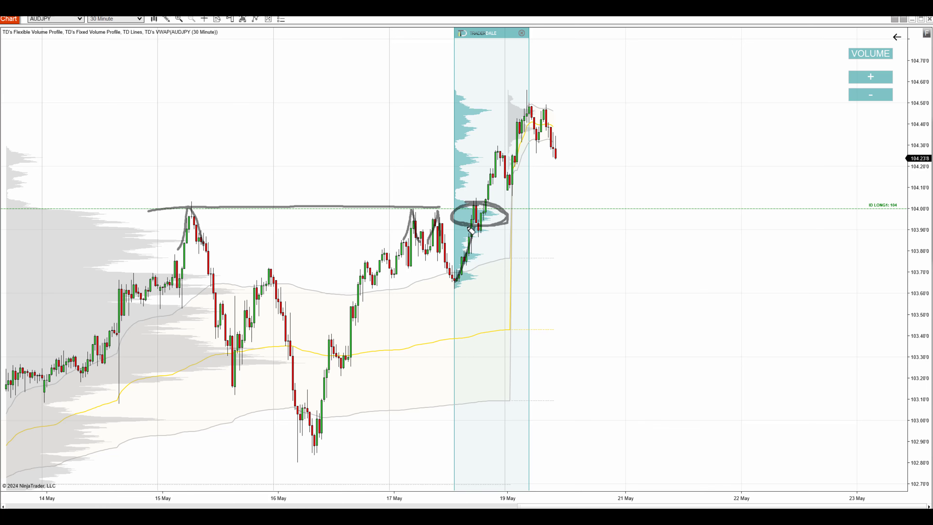
pyautogui.moveTo(485, 205)
pyautogui.mouseDown()
pyautogui.moveTo(530, 87)
pyautogui.moveTo(534, 97)
pyautogui.moveTo(516, 95)
pyautogui.mouseUp()
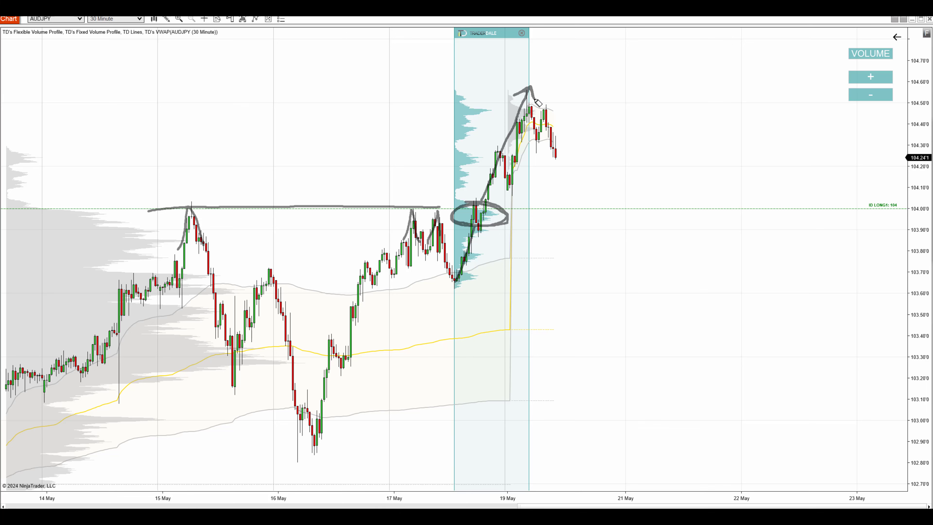
pyautogui.press('e')
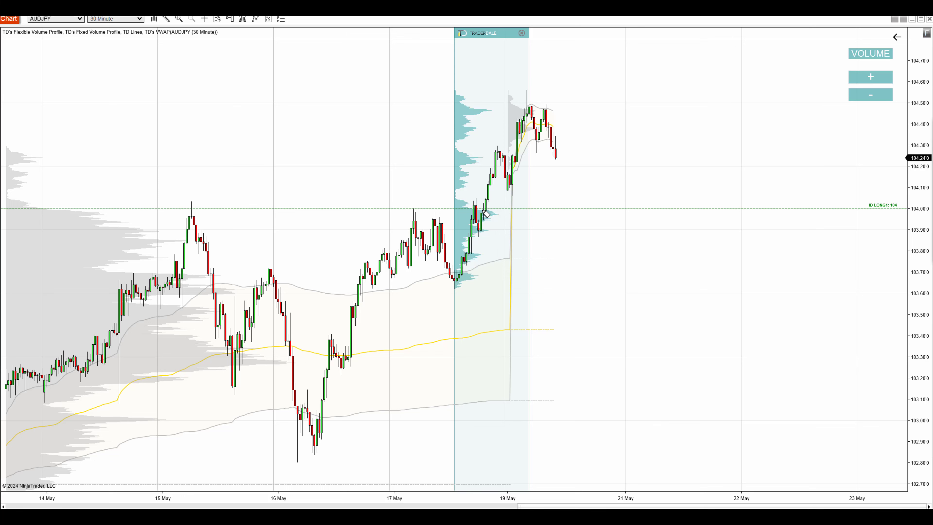
pyautogui.moveTo(455, 207)
pyautogui.mouseDown()
pyautogui.moveTo(854, 207)
pyautogui.moveTo(879, 197)
pyautogui.mouseUp()
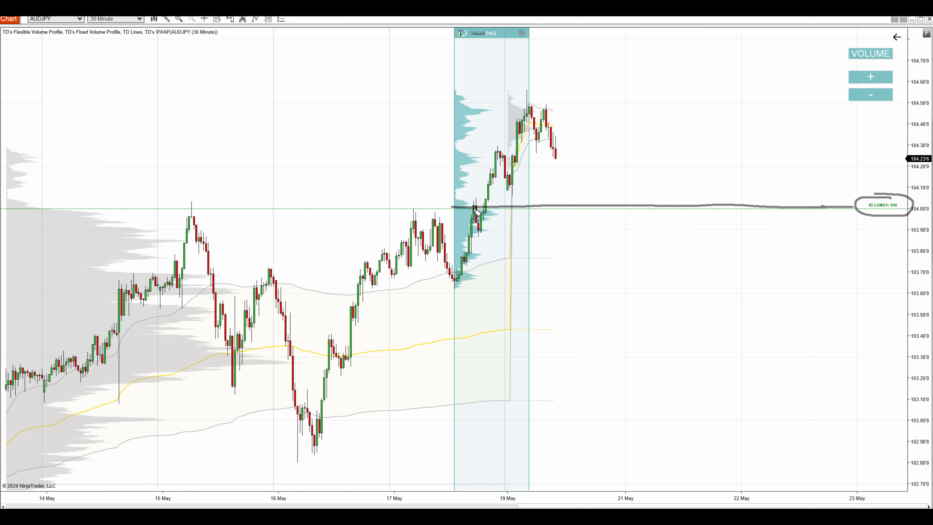
pyautogui.moveTo(476, 208)
pyautogui.mouseDown()
pyautogui.moveTo(460, 225)
pyautogui.moveTo(470, 212)
pyautogui.mouseUp()
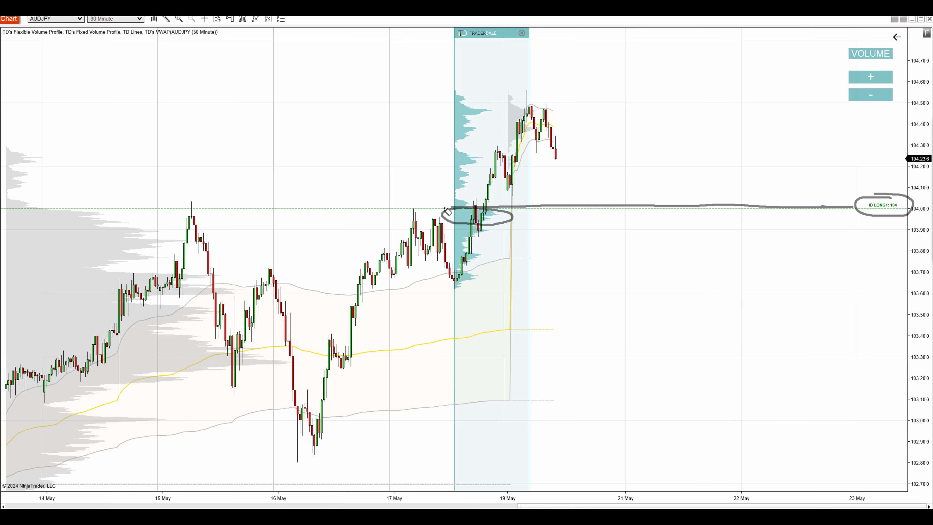
pyautogui.press('Escape')
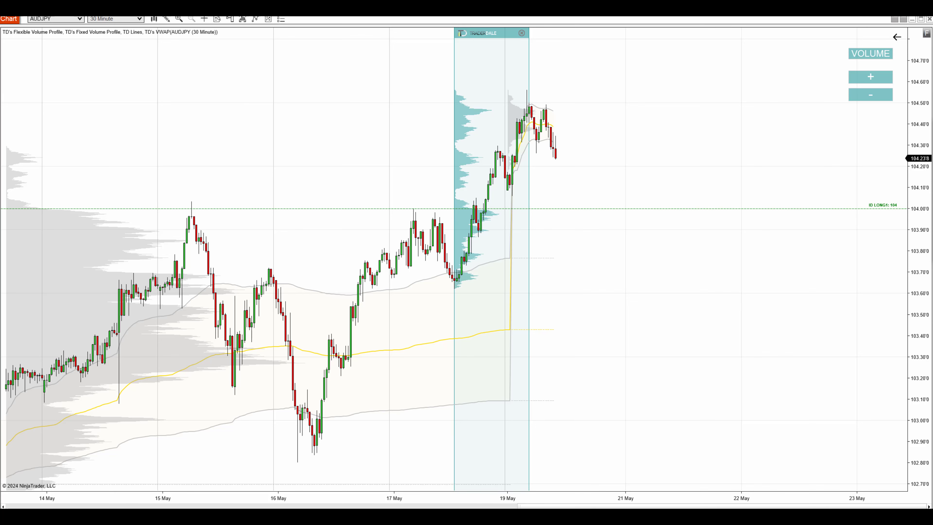
pyautogui.moveTo(399, 261)
pyautogui.mouseDown()
pyautogui.moveTo(429, 243)
pyautogui.moveTo(437, 215)
pyautogui.moveTo(441, 226)
pyautogui.mouseUp()
pyautogui.moveTo(182, 263)
pyautogui.mouseDown()
pyautogui.moveTo(192, 202)
pyautogui.moveTo(222, 278)
pyautogui.mouseUp()
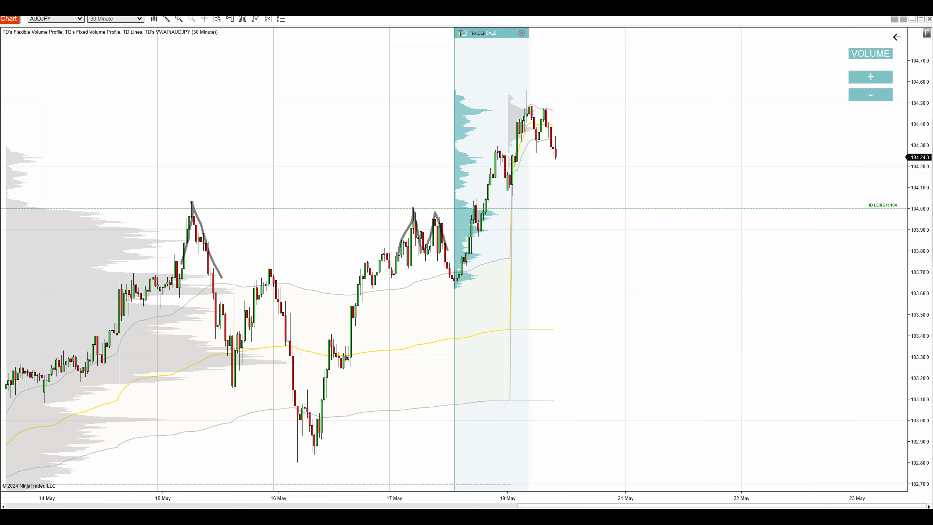
pyautogui.moveTo(62, 208); pyautogui.dragTo(471, 204)
pyautogui.moveTo(275, 133); pyautogui.dragTo(269, 180)
pyautogui.moveTo(275, 134); pyautogui.dragTo(318, 185)
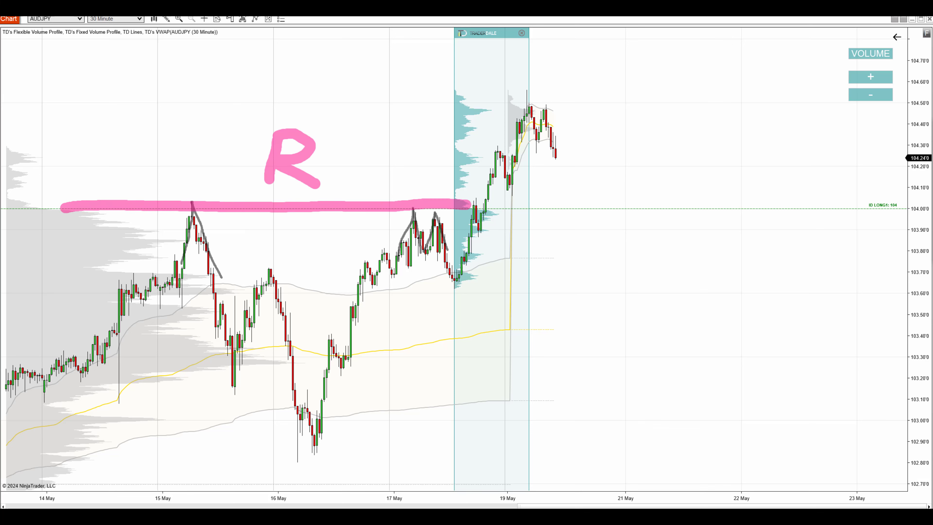
pyautogui.moveTo(467, 264)
pyautogui.mouseDown()
pyautogui.moveTo(500, 112)
pyautogui.moveTo(508, 130)
pyautogui.mouseUp()
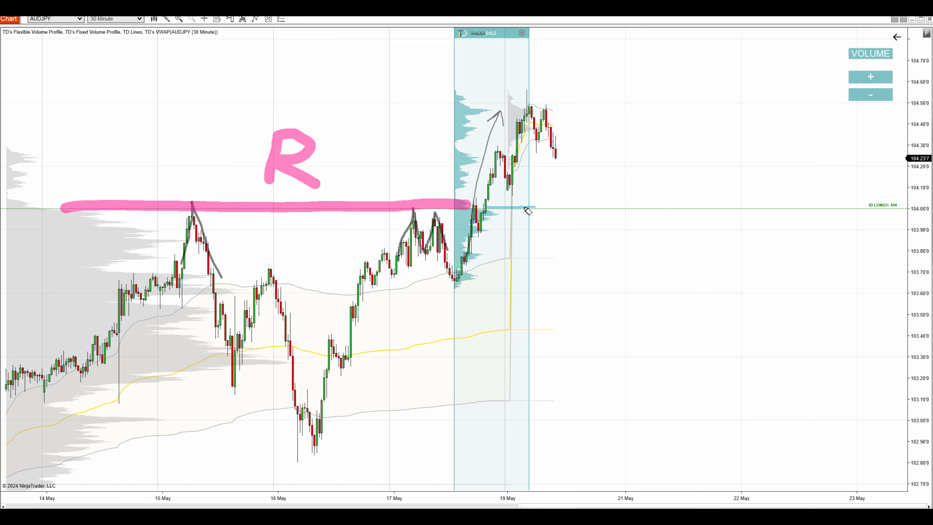
pyautogui.moveTo(487, 208); pyautogui.dragTo(855, 210)
pyautogui.moveTo(606, 222); pyautogui.dragTo(579, 254)
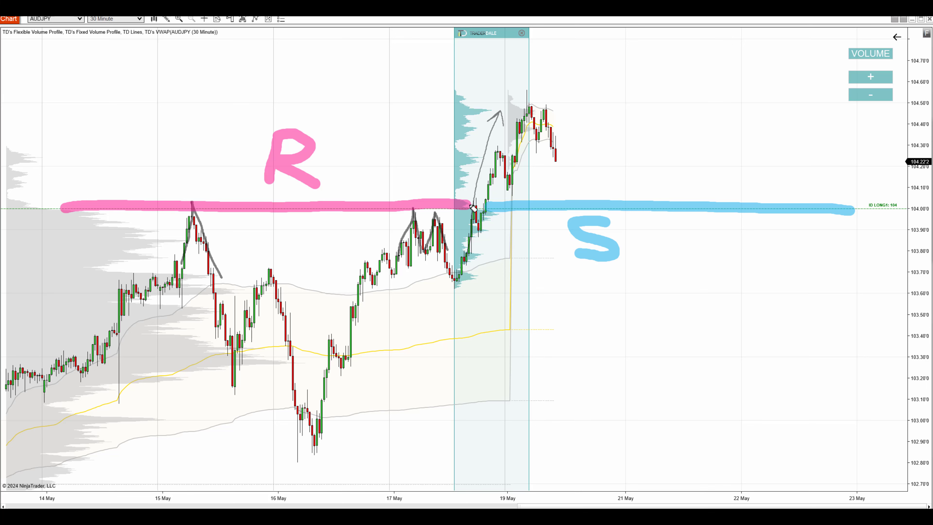
pyautogui.moveTo(481, 206)
pyautogui.mouseDown()
pyautogui.moveTo(453, 221)
pyautogui.moveTo(513, 219)
pyautogui.moveTo(471, 206)
pyautogui.mouseUp()
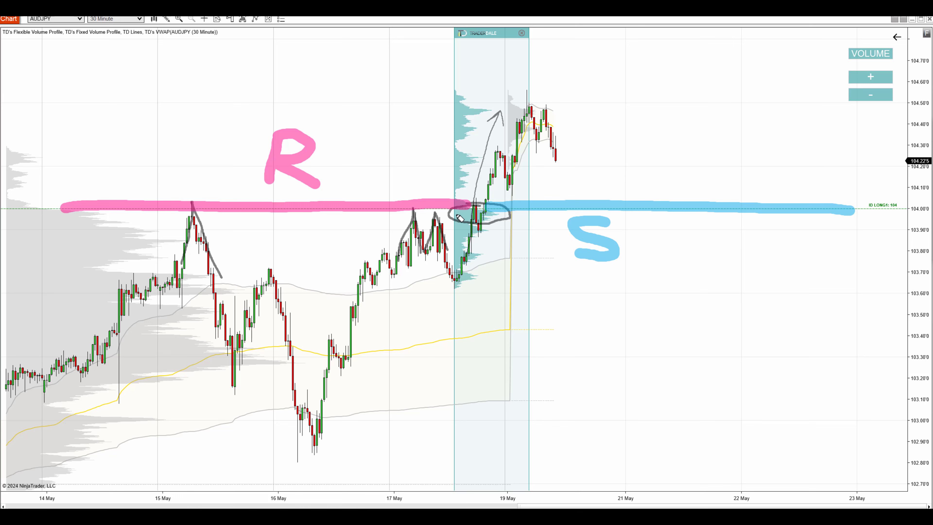
pyautogui.moveTo(308, 120)
pyautogui.mouseDown()
pyautogui.moveTo(241, 142)
pyautogui.moveTo(311, 118)
pyautogui.mouseUp()
pyautogui.moveTo(572, 214)
pyautogui.mouseDown()
pyautogui.moveTo(423, 206)
pyautogui.moveTo(714, 210)
pyautogui.mouseUp()
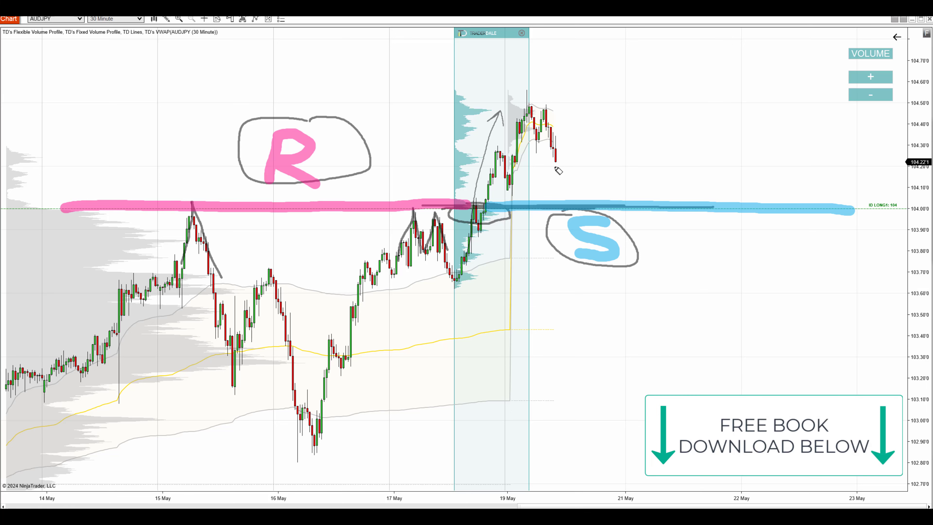
pyautogui.moveTo(560, 161); pyautogui.dragTo(582, 206)
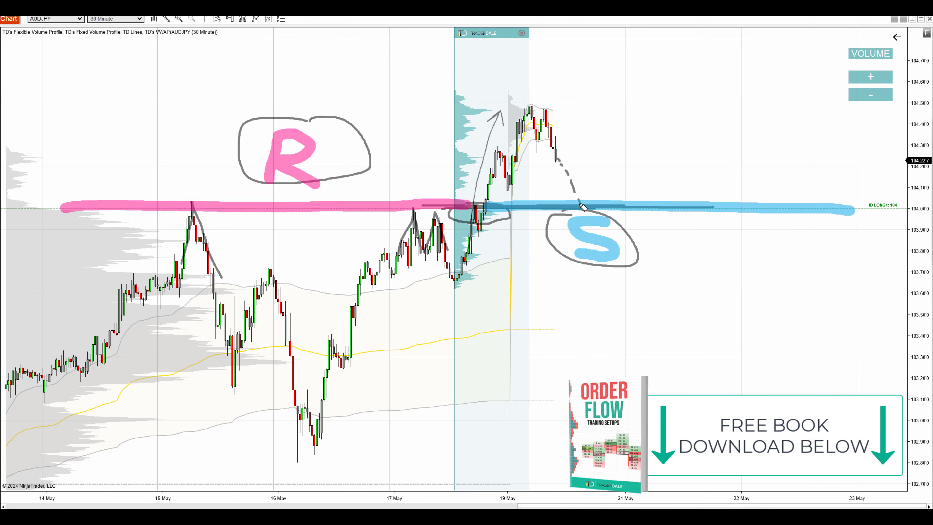
pyautogui.moveTo(580, 203)
pyautogui.mouseDown()
pyautogui.moveTo(629, 100)
pyautogui.moveTo(633, 113)
pyautogui.moveTo(609, 108)
pyautogui.mouseUp()
pyautogui.press('Escape')
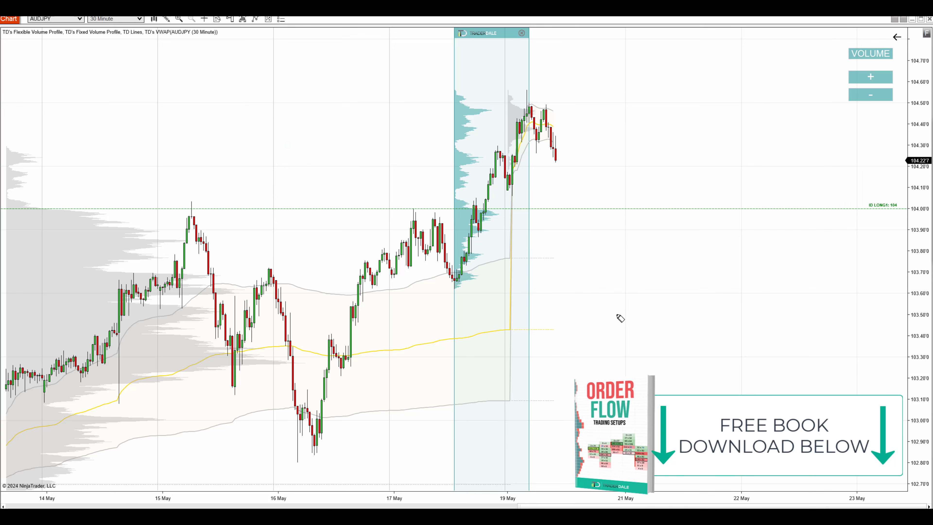